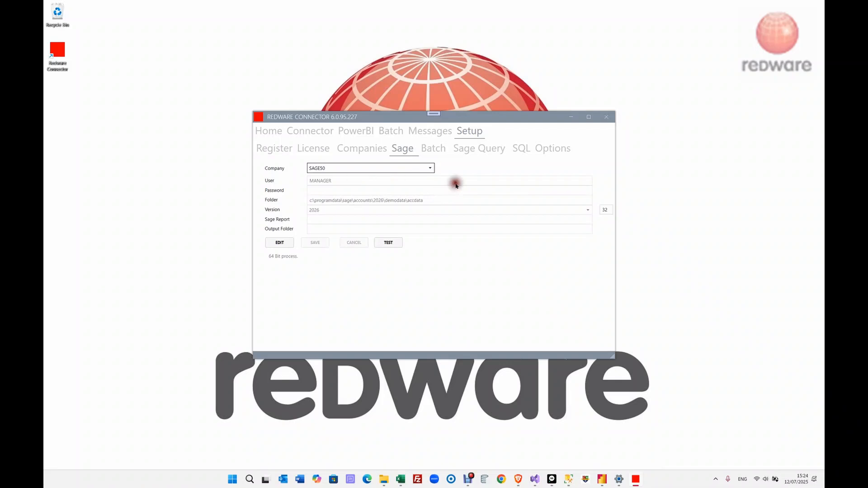
- Check the SQL Server connection string under Setup, then go to the Connector page
click(519, 148)
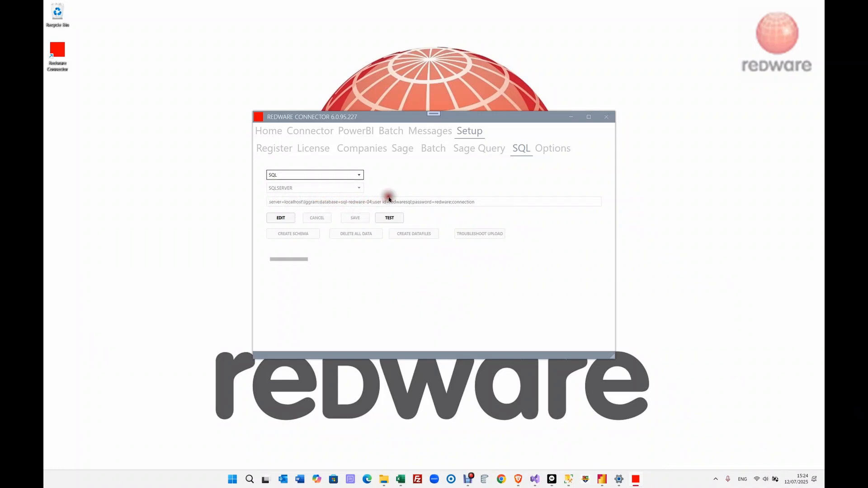
click(320, 132)
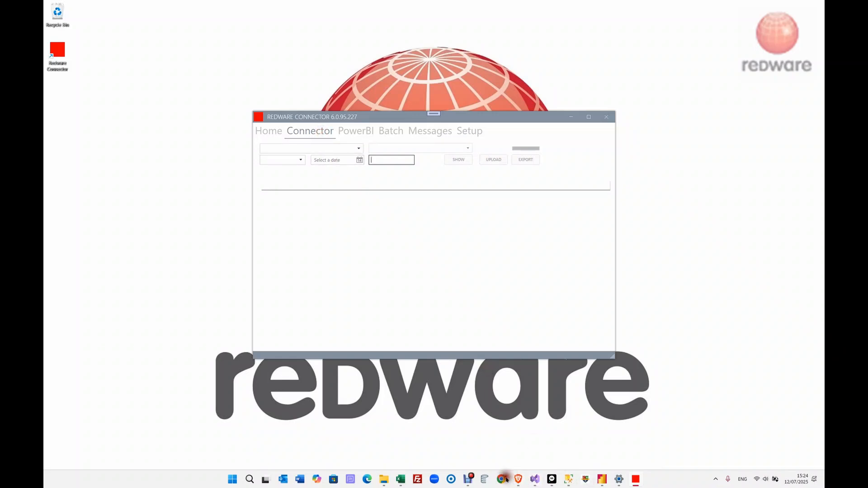
- Rename customer A1 Design Services to A2 Design Services in Sage 50 and save the record
click(551, 479)
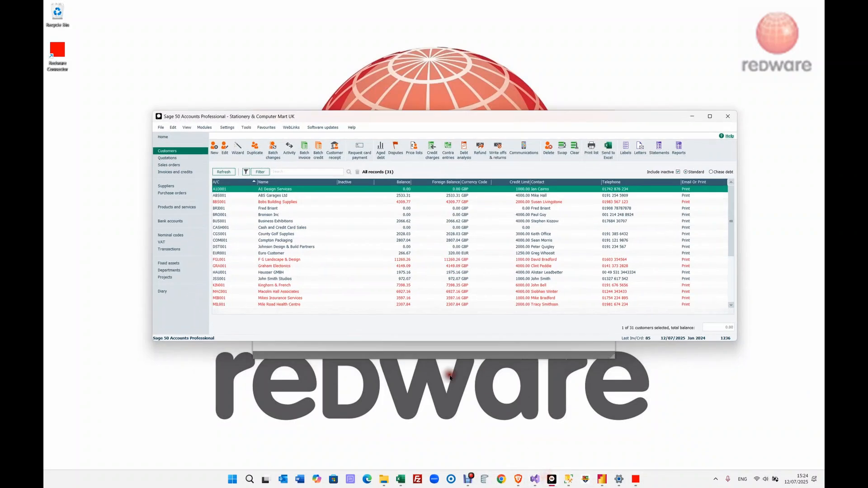
double_click(296, 189)
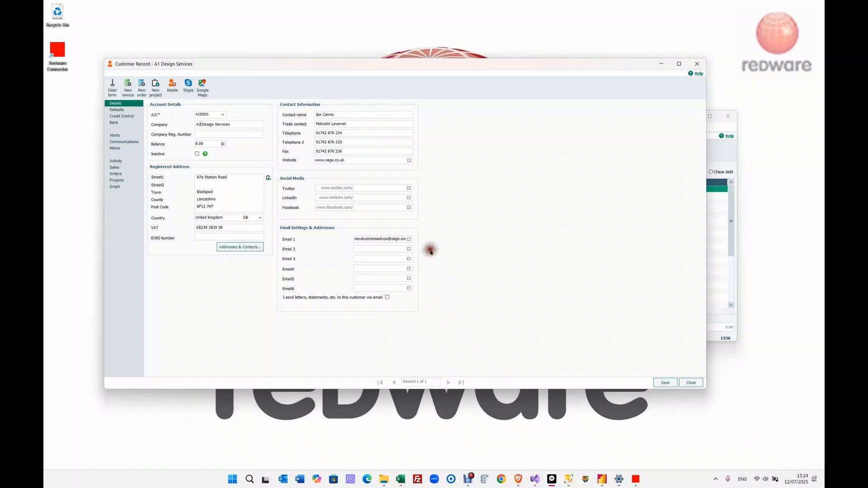
click(664, 383)
click(690, 382)
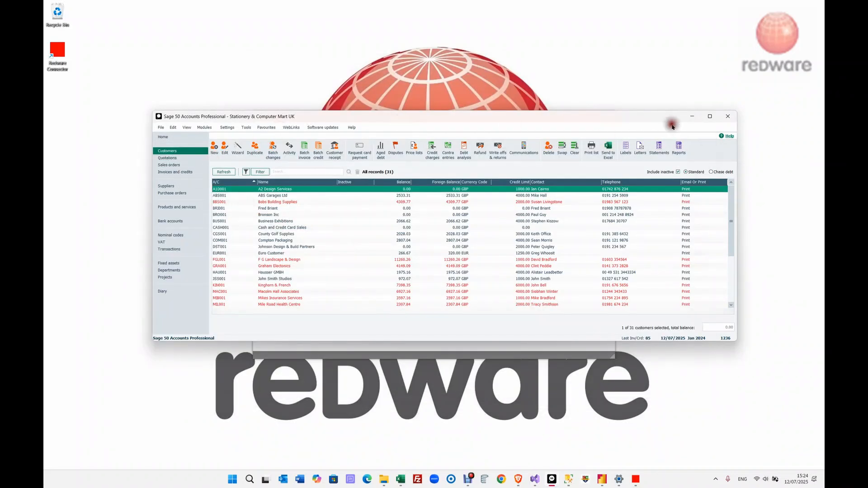
- Show the full Transactions list of 1236 records, with the Sage window moved lower
click(171, 174)
click(172, 250)
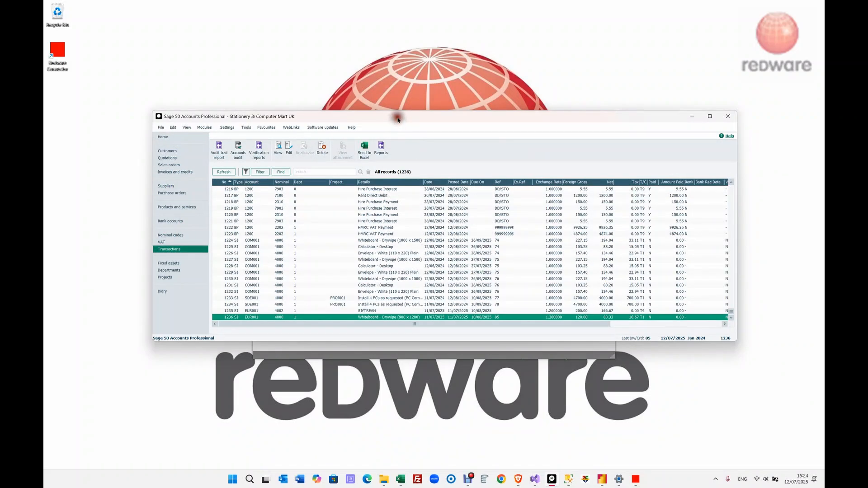
drag(398, 119, 410, 310)
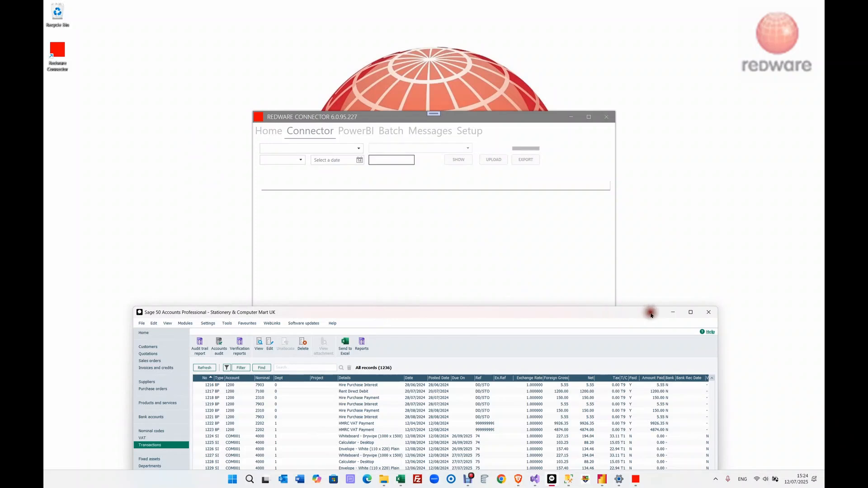
- Minimise Sage and list customer records from the SQL - SQL data source
click(672, 313)
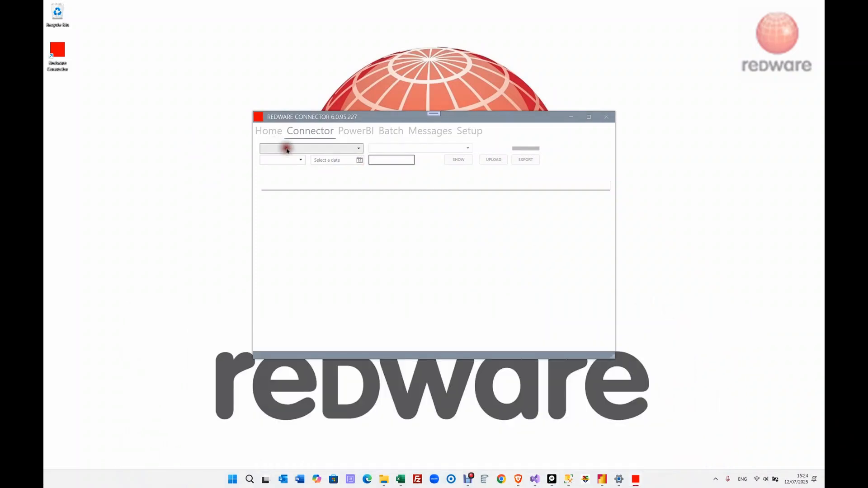
click(285, 148)
click(286, 157)
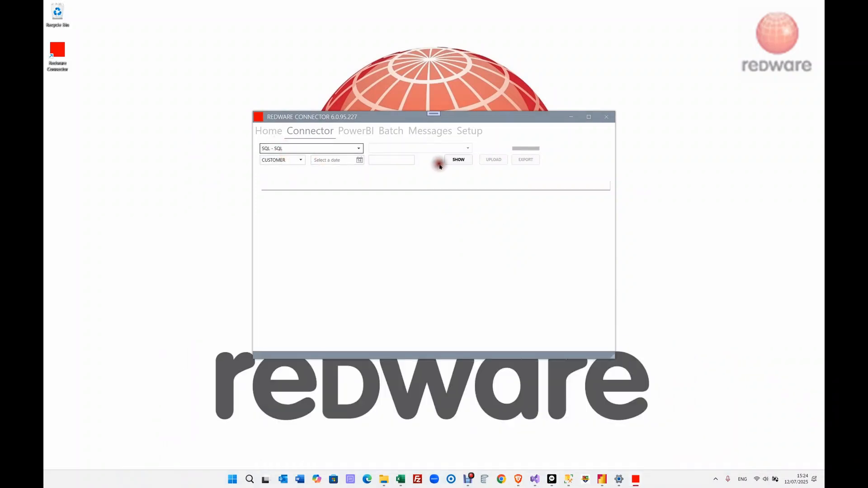
click(457, 160)
- Switch the source to SAGE50 - SAGE50 and show the 31 customers read live from Sage
click(385, 162)
click(287, 148)
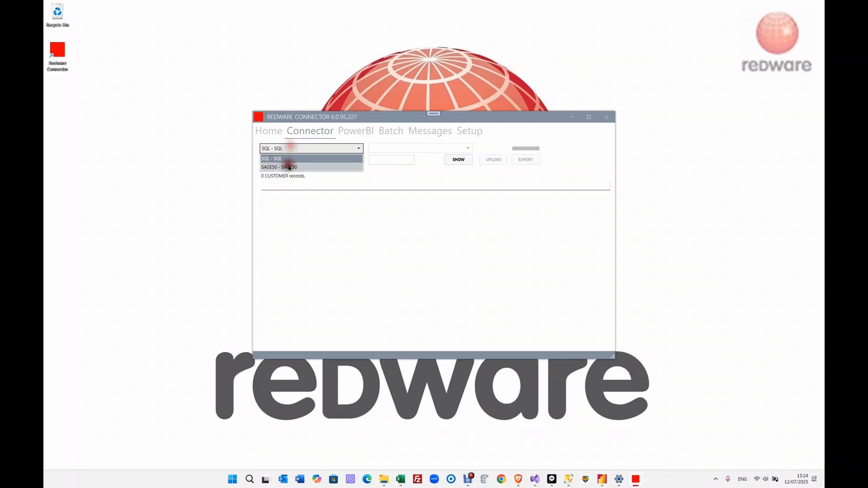
click(286, 164)
click(458, 165)
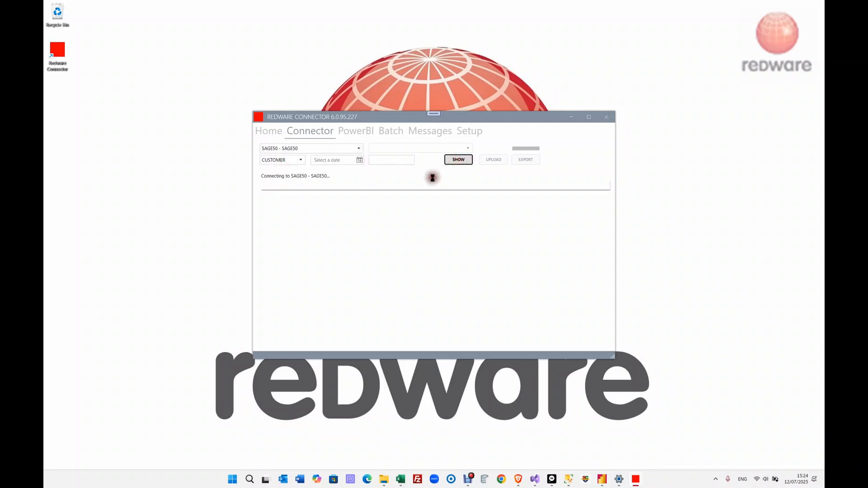
click(351, 210)
click(343, 196)
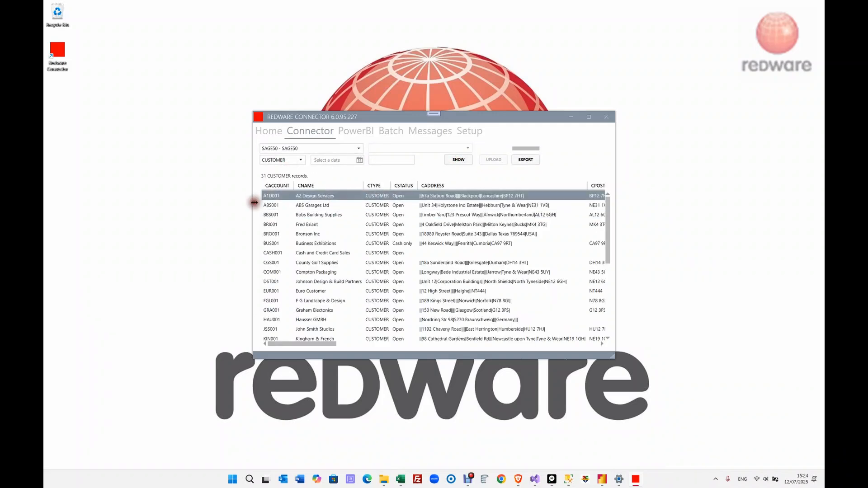
- Keep CUSTOMER as the record type and open the Power BI connector settings
click(301, 161)
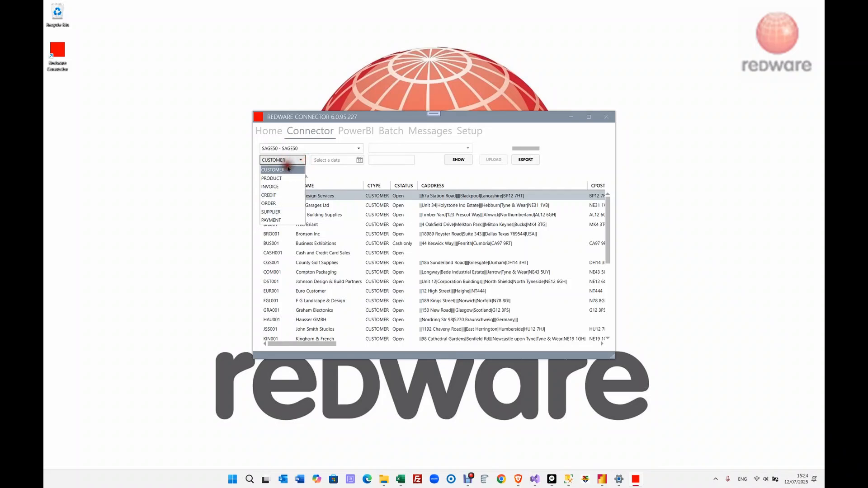
click(358, 178)
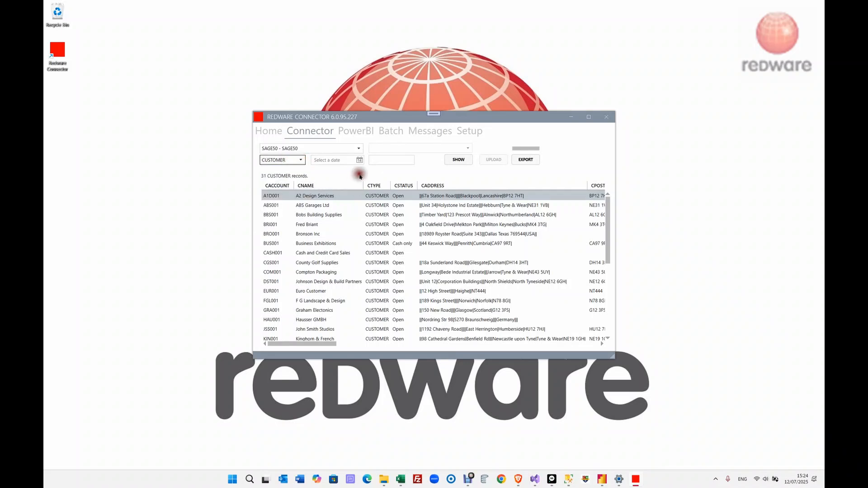
click(366, 139)
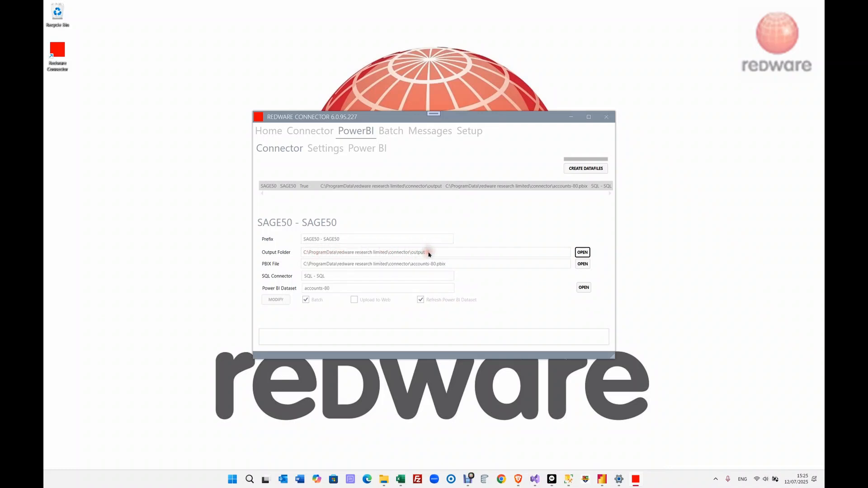
- Create the SAGE50 datafiles, confirming processing for 1 connector
click(582, 168)
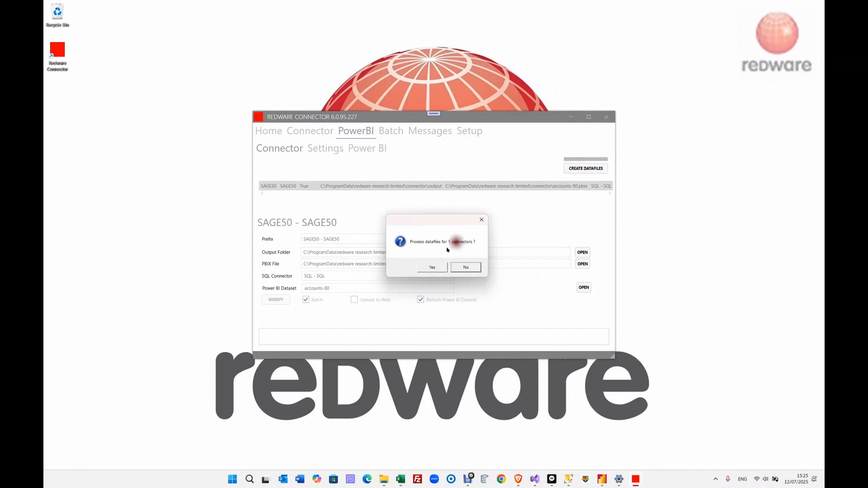
click(431, 268)
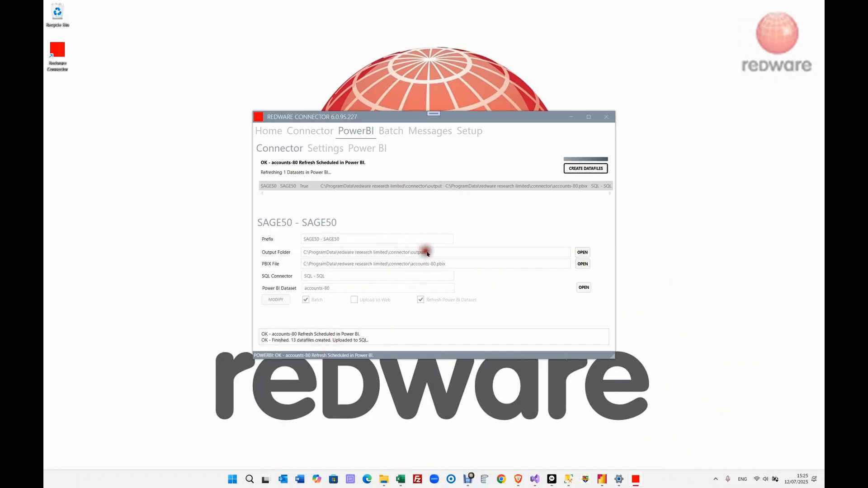
- Open the output folder and inspect the suppliers.txt, salesitems.txt and quoteitems.txt datafiles
click(583, 252)
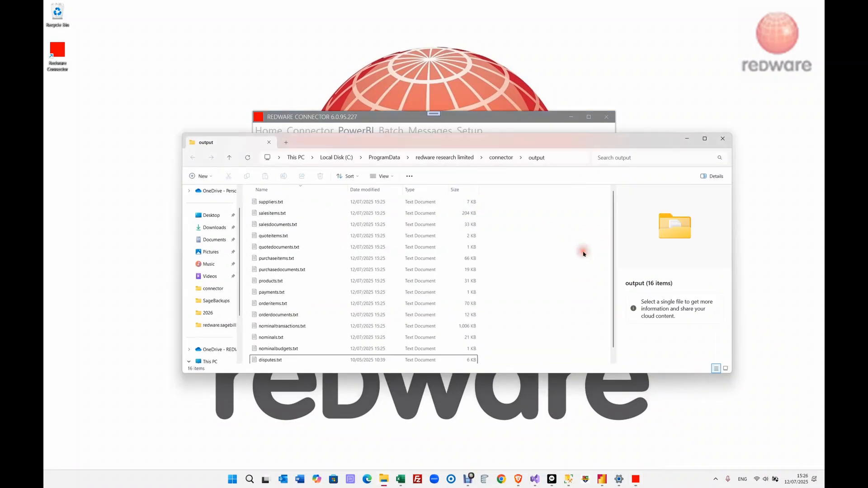
click(277, 202)
click(279, 213)
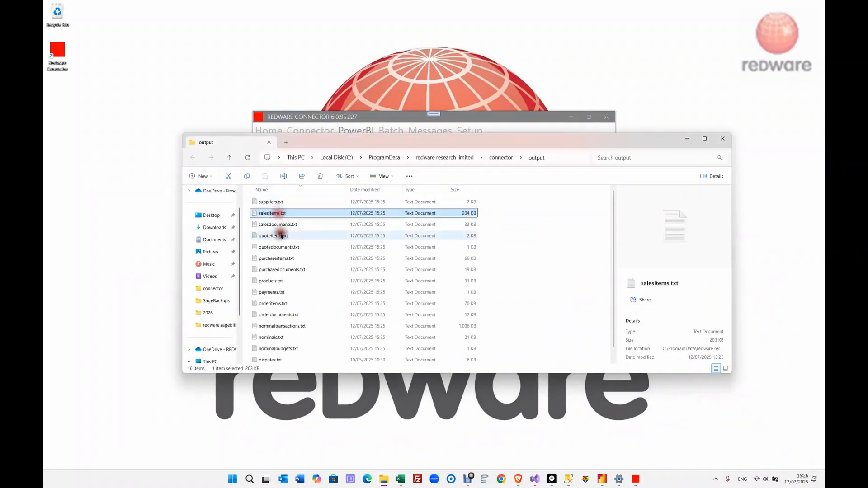
click(274, 236)
scroll(284, 331, down, 2)
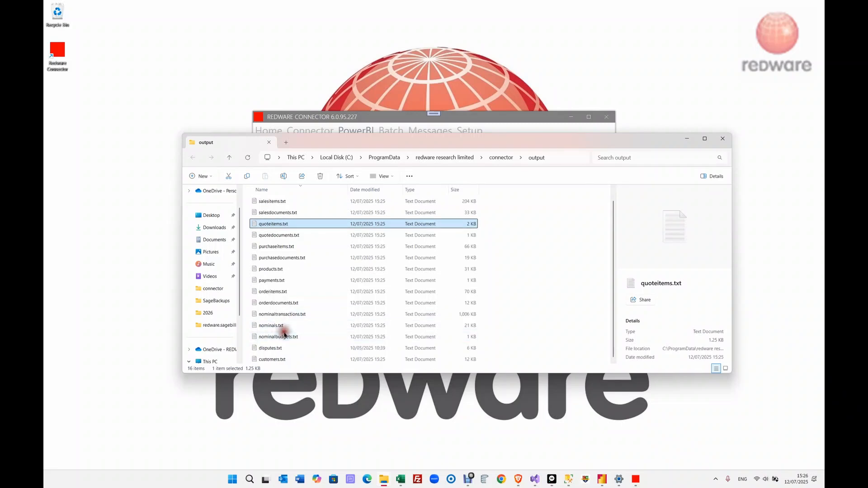
scroll(288, 319, up, 2)
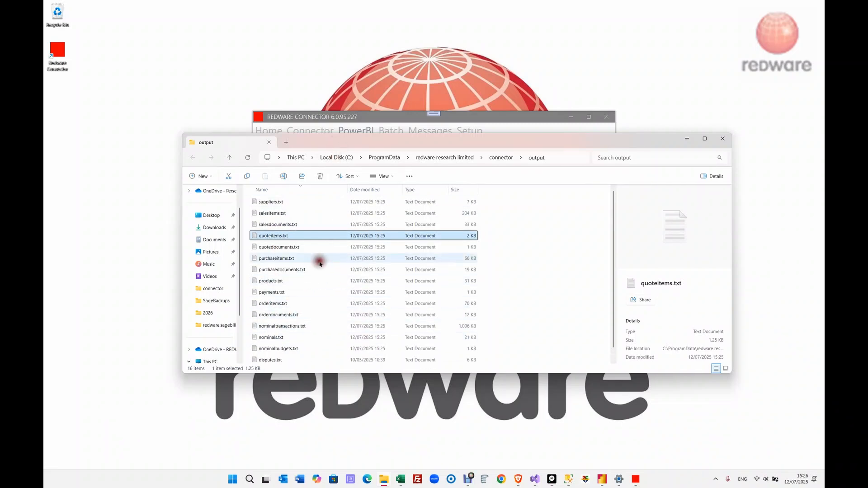
drag(357, 141, 611, 207)
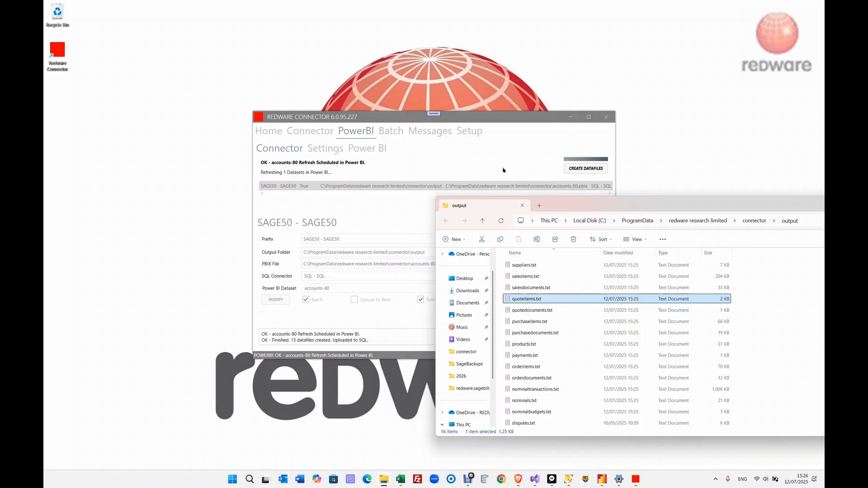
- Re-run select * from customer in SSMS and find the renamed A2 Design Services record
click(561, 479)
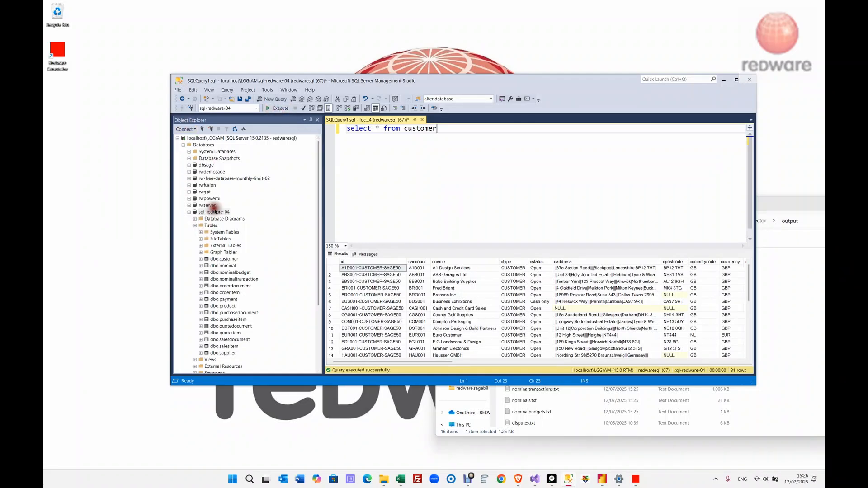
click(280, 109)
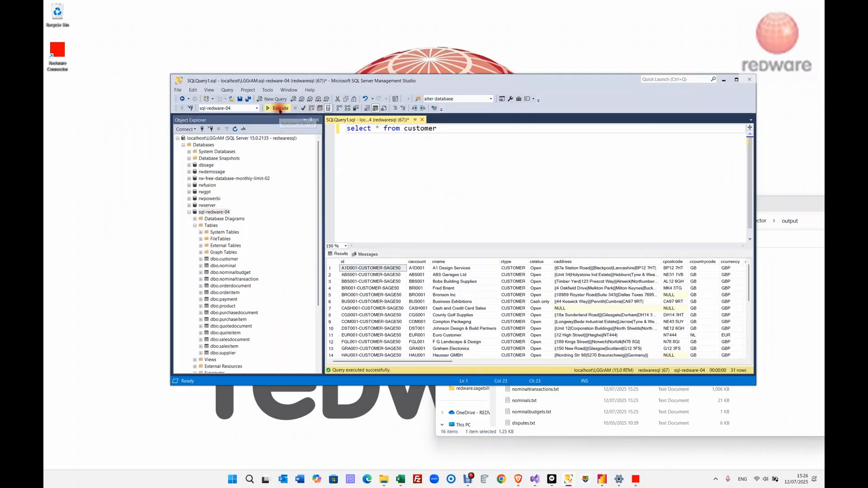
click(459, 270)
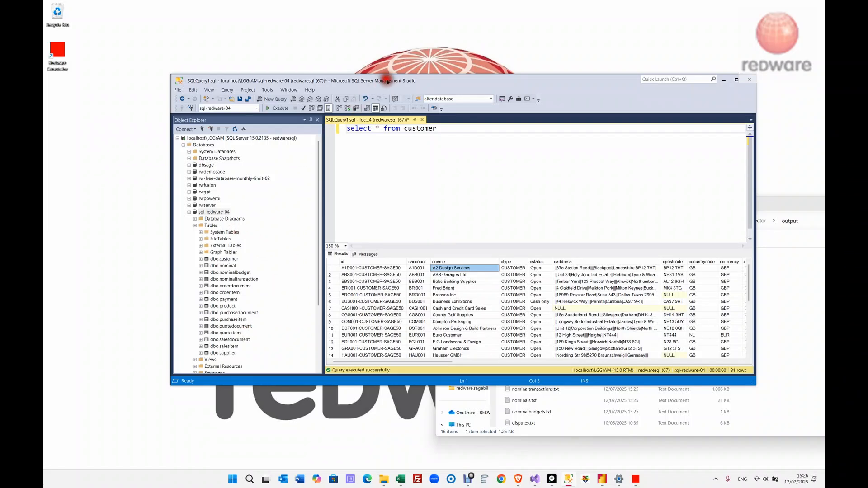
drag(387, 82, 547, 121)
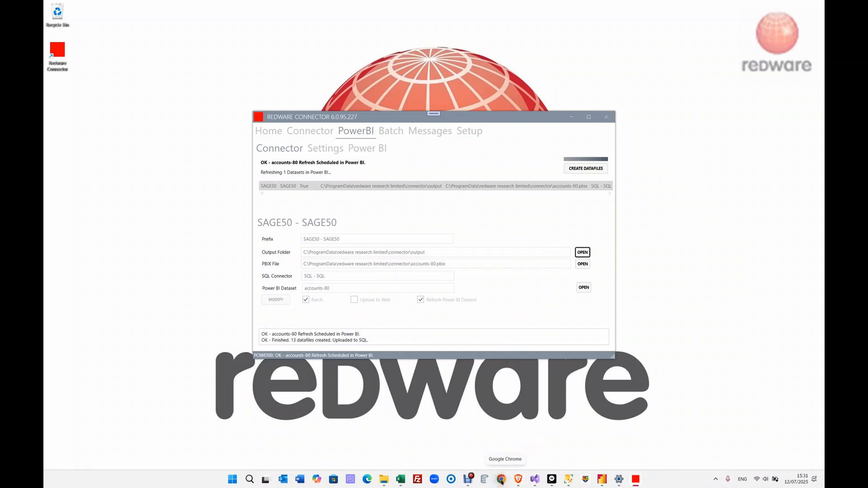
- Maximise the accounts-80 Power BI report and check when its data was last updated
click(519, 480)
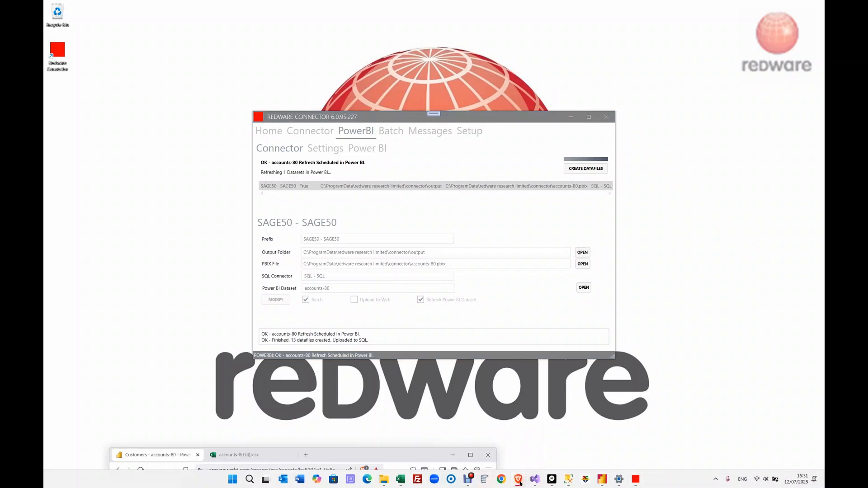
double_click(329, 454)
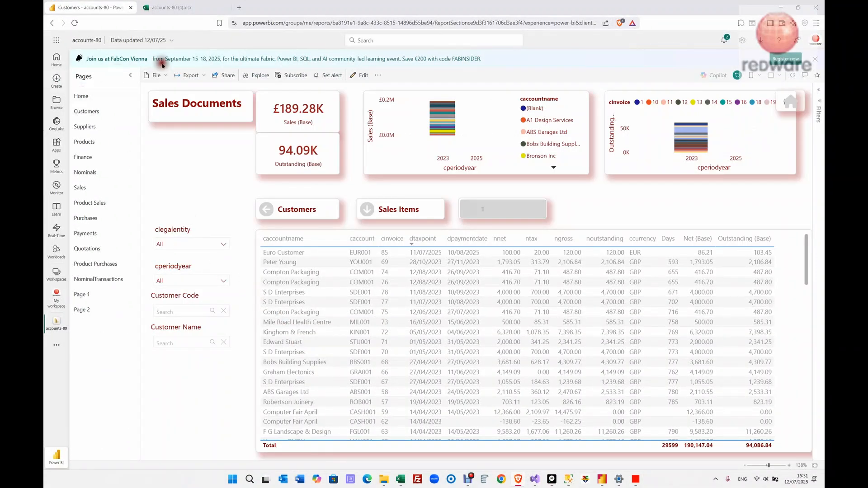
click(172, 41)
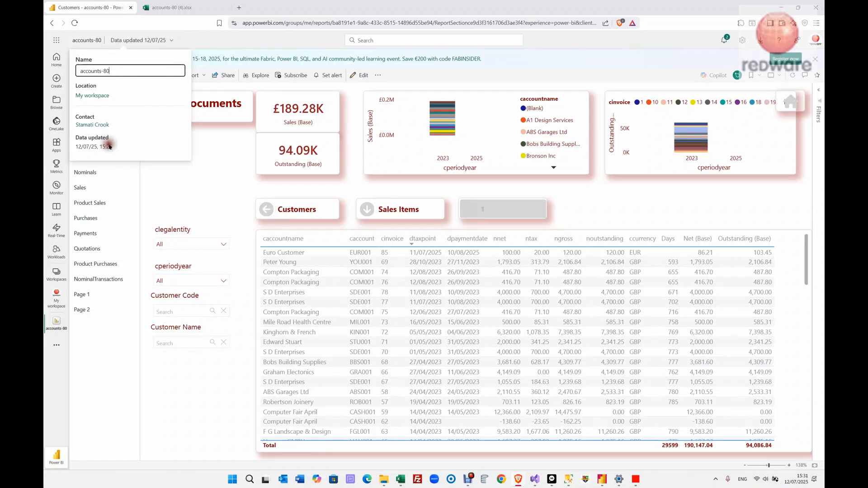
click(216, 168)
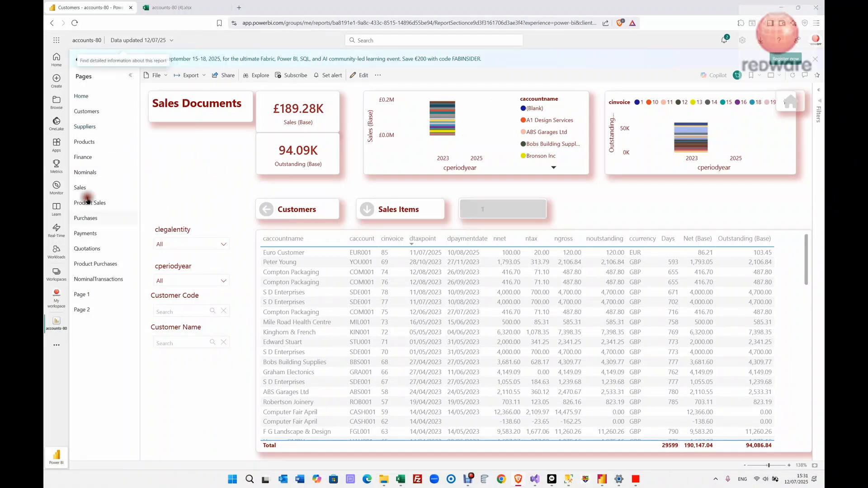
- Filter the Customers page to A2 Design Services, then return to Sales Documents
click(86, 111)
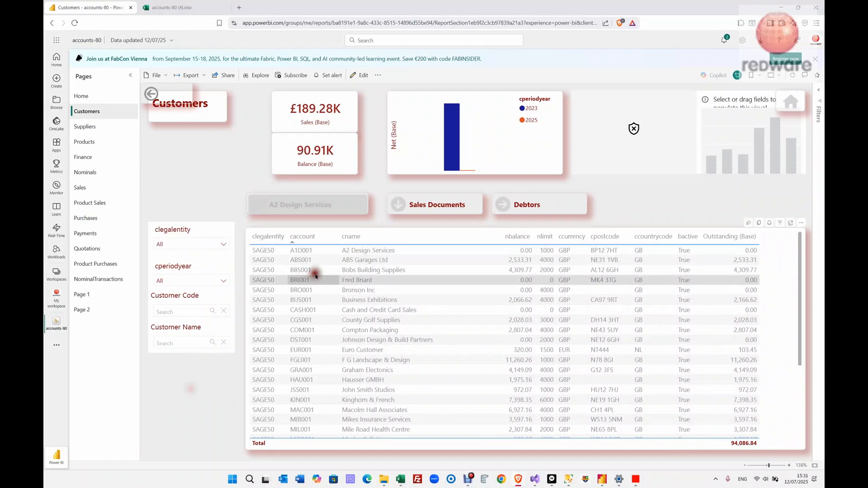
click(323, 251)
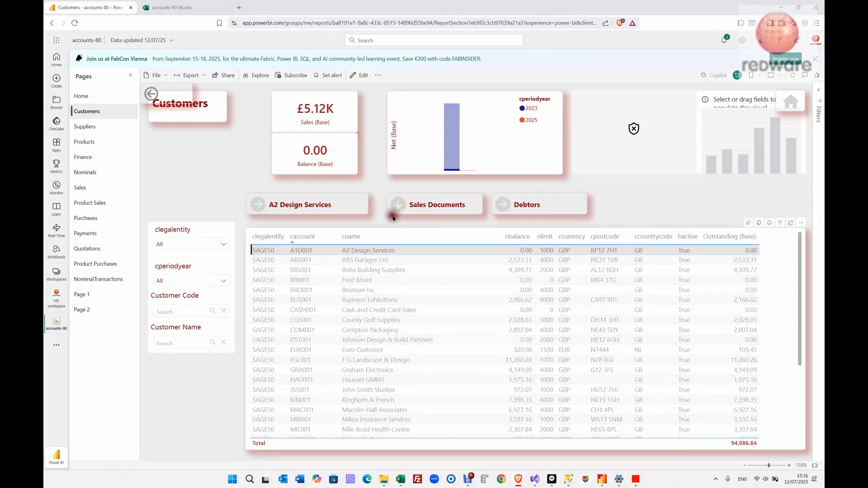
click(403, 205)
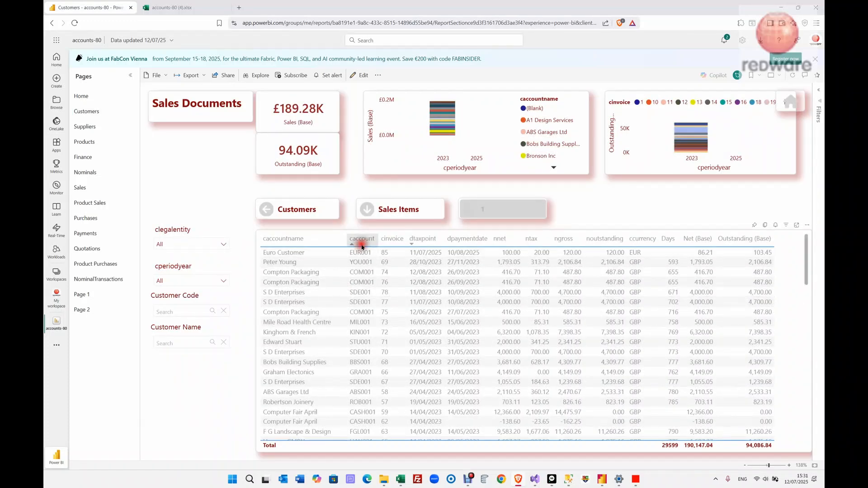
- Sort Sales Documents by caccount and export with Analyze in Excel to accounts-80 (4).xlsx
click(362, 239)
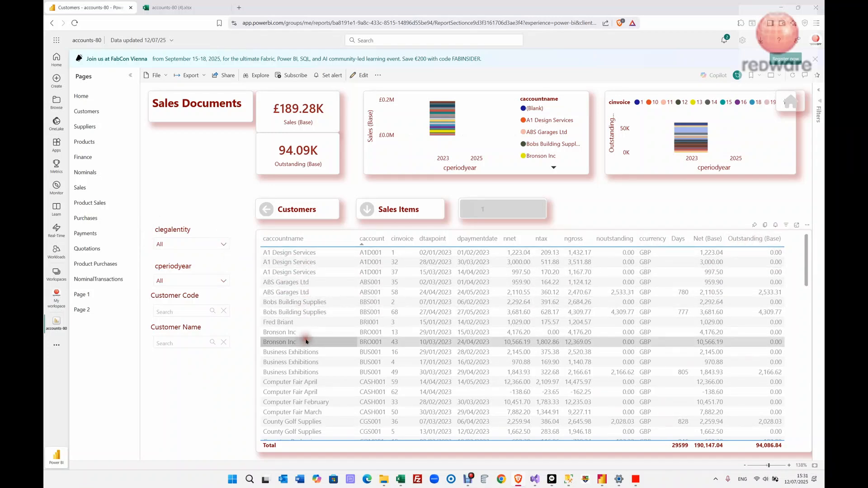
click(187, 75)
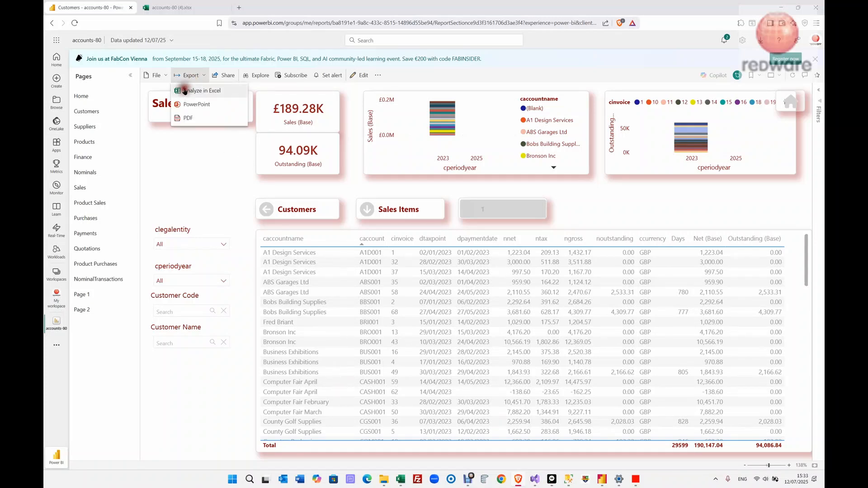
click(205, 76)
click(205, 76)
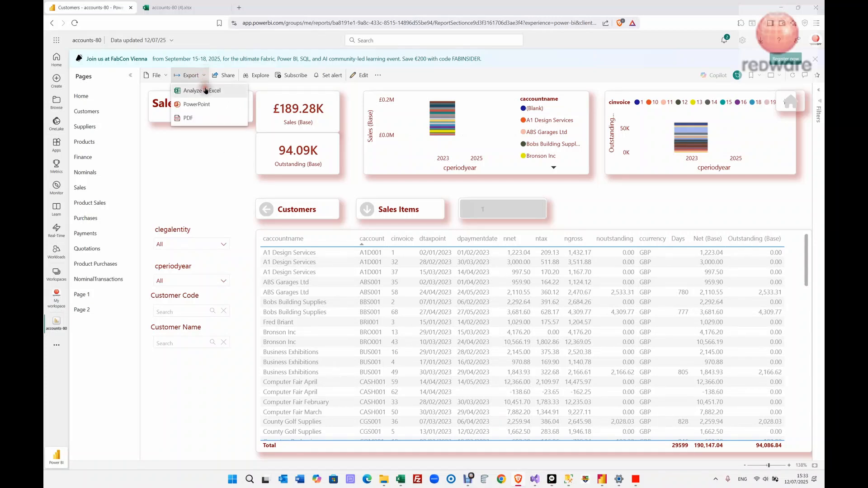
click(205, 90)
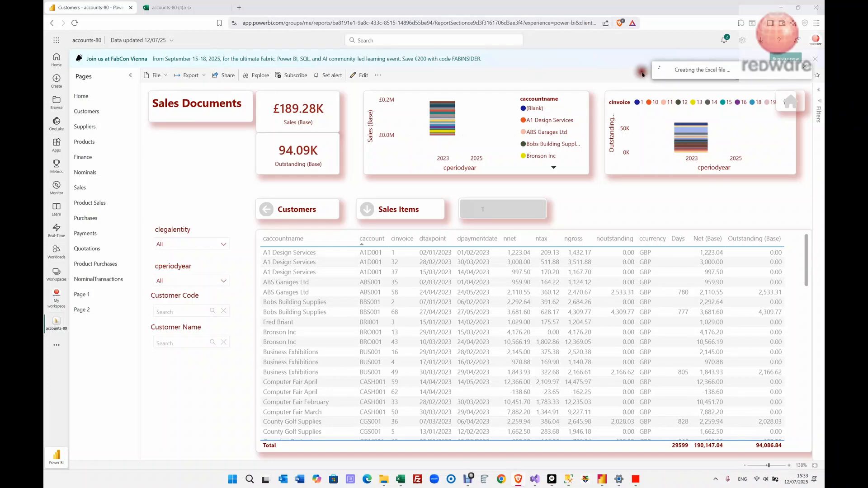
click(195, 7)
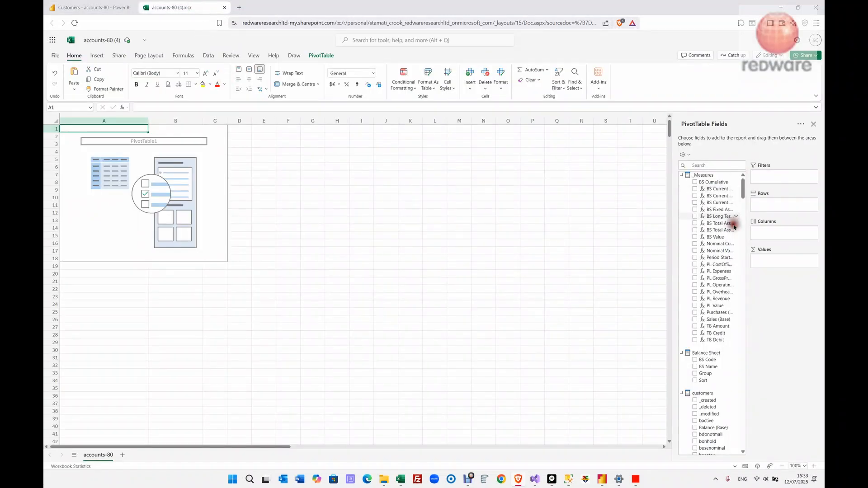
- Add nominals cname and nominaltransactions caccountname as the PivotTable row fields
scroll(713, 370, down, 15)
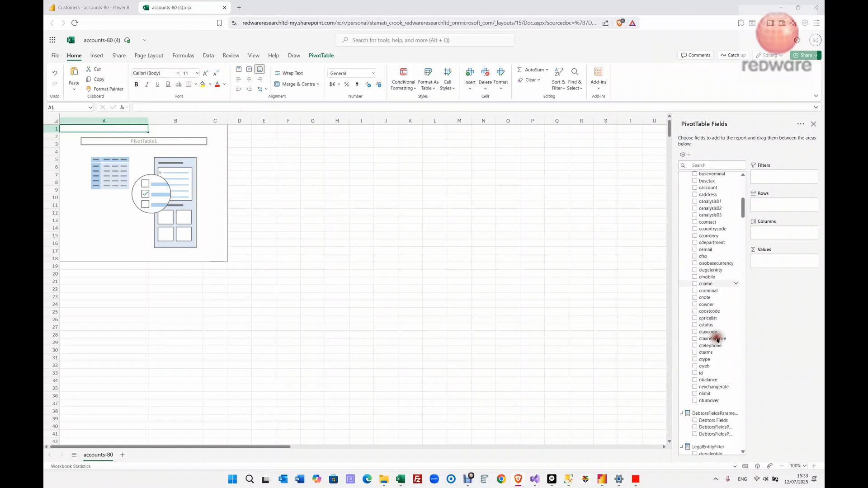
scroll(717, 336, down, 10)
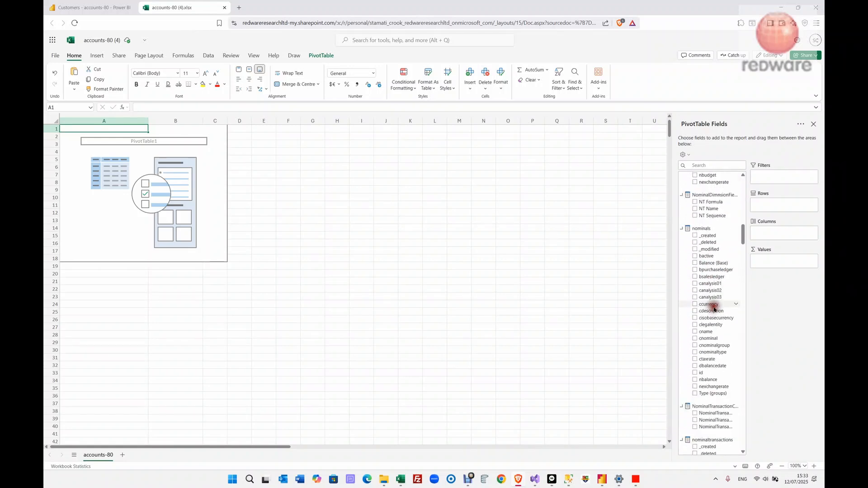
scroll(716, 296, up, 2)
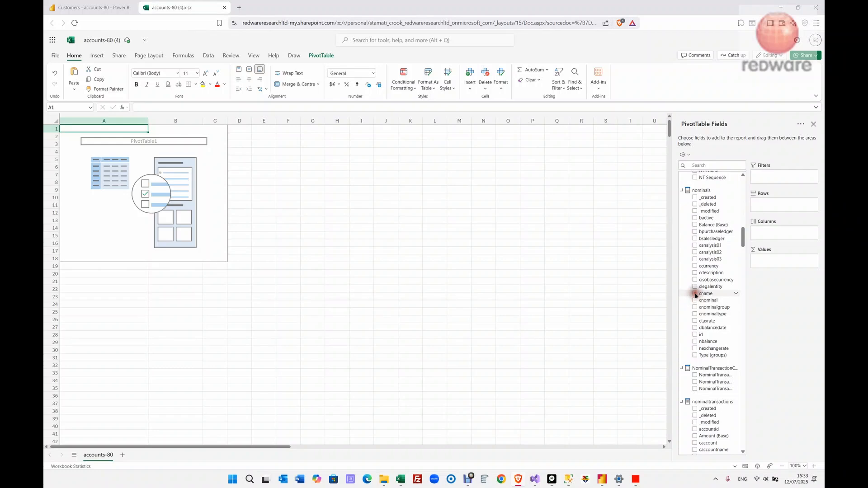
click(695, 294)
scroll(715, 332, down, 2)
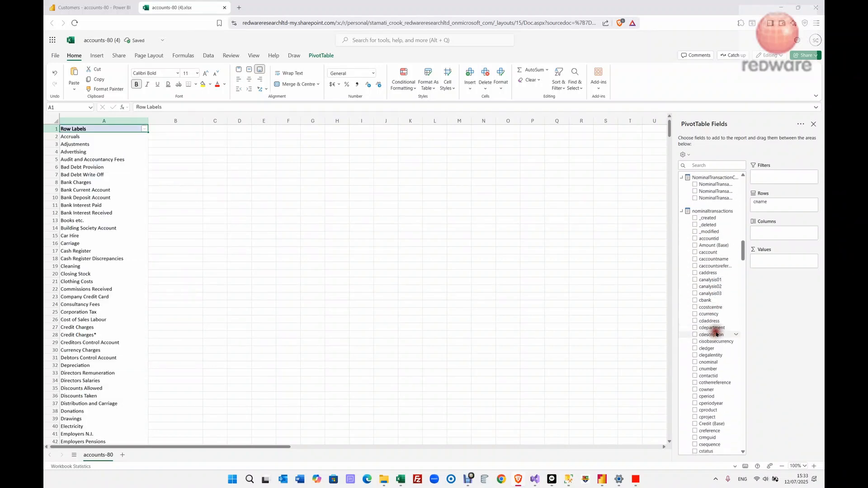
scroll(705, 316, up, 3)
scroll(701, 278, down, 5)
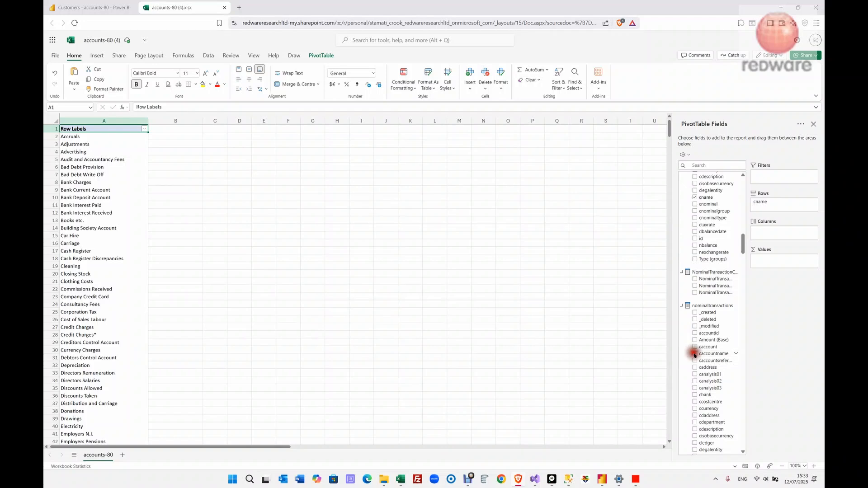
click(695, 354)
- Put nbaseamount in Values to show Sum of nbaseamount
scroll(708, 356, down, 5)
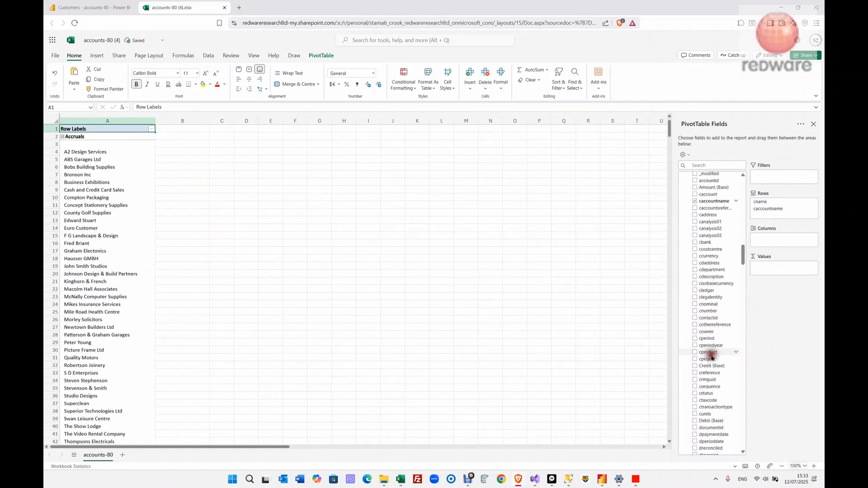
scroll(713, 357, down, 5)
scroll(713, 353, up, 8)
scroll(720, 345, down, 3)
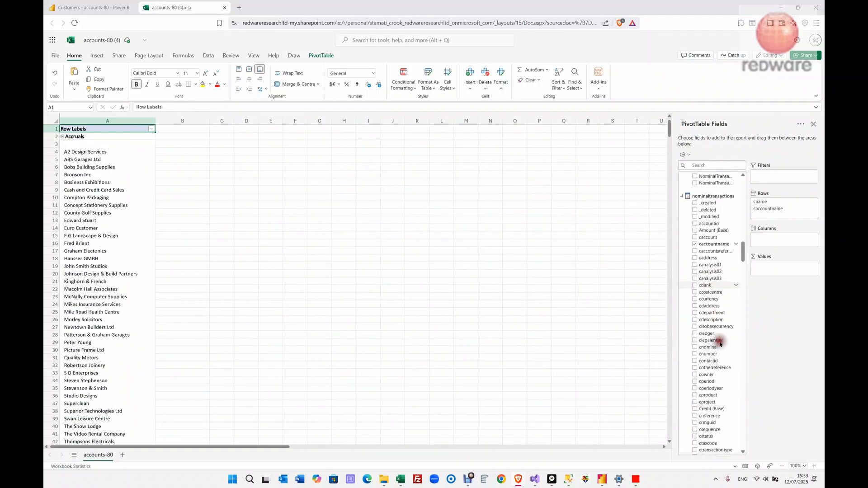
scroll(719, 343, down, 10)
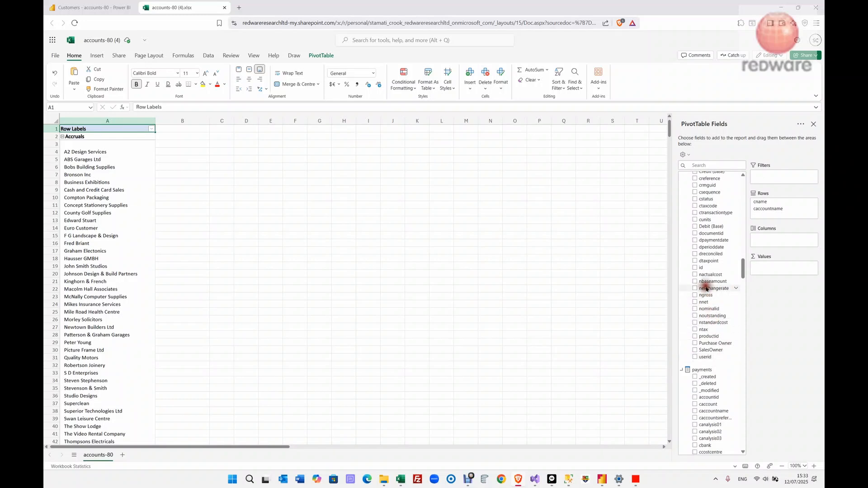
drag(706, 287, 781, 270)
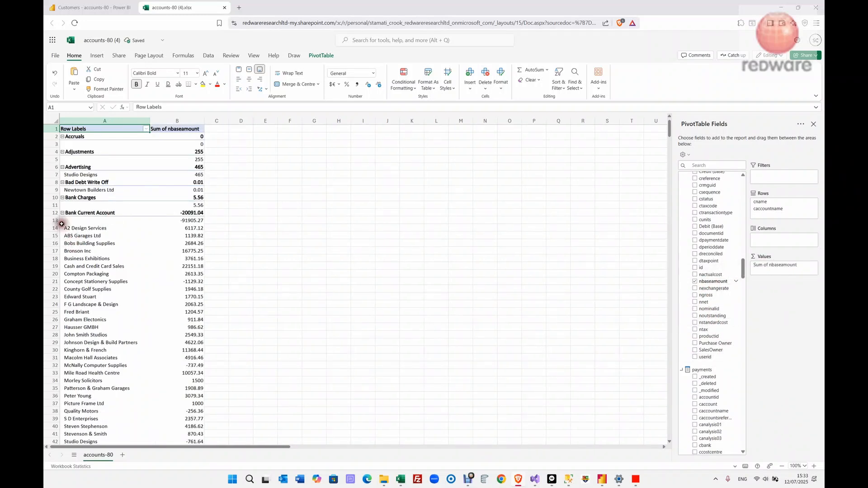
scroll(68, 219, down, 4)
scroll(70, 218, up, 5)
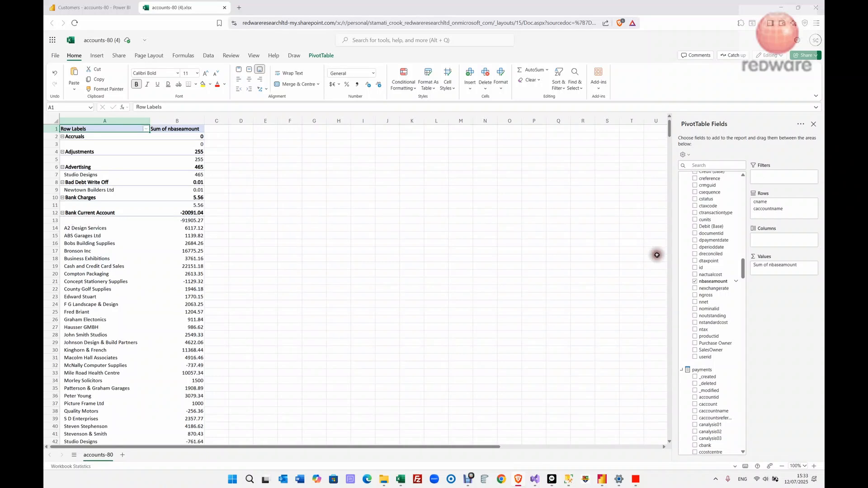
- Move caccountname above cname, collapse the (blank) group, and restore the browser to a smaller window
drag(765, 211, 767, 202)
drag(769, 206, 771, 204)
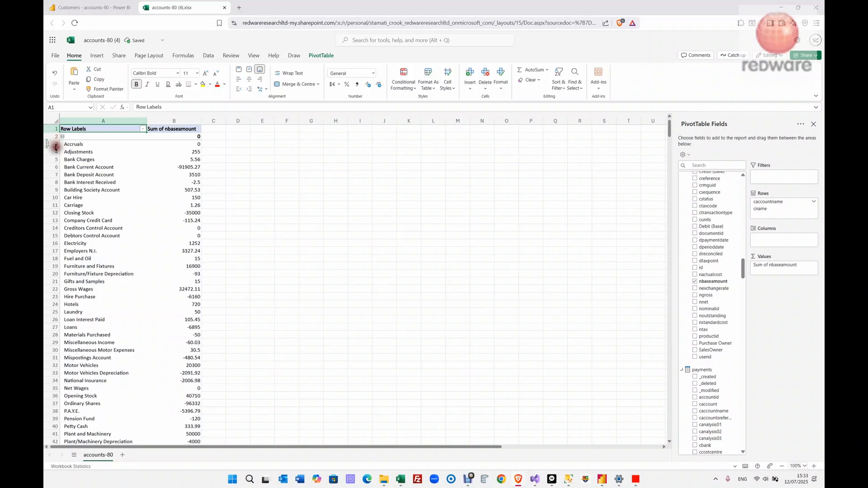
click(64, 138)
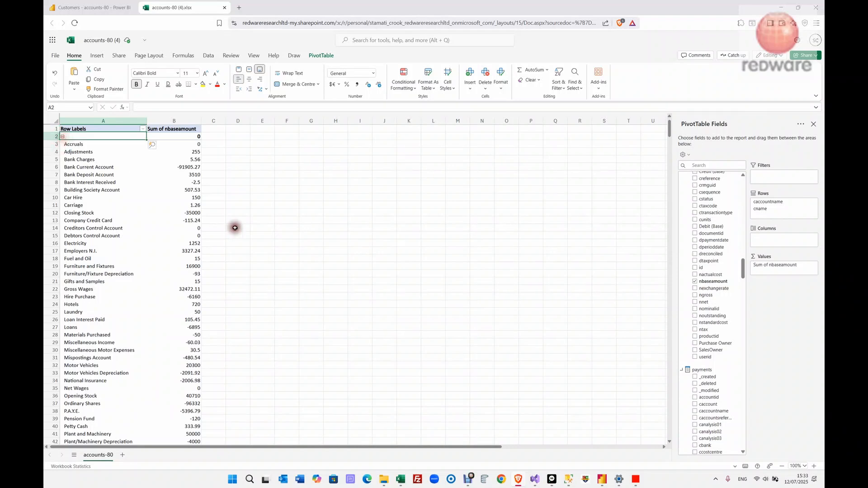
click(62, 136)
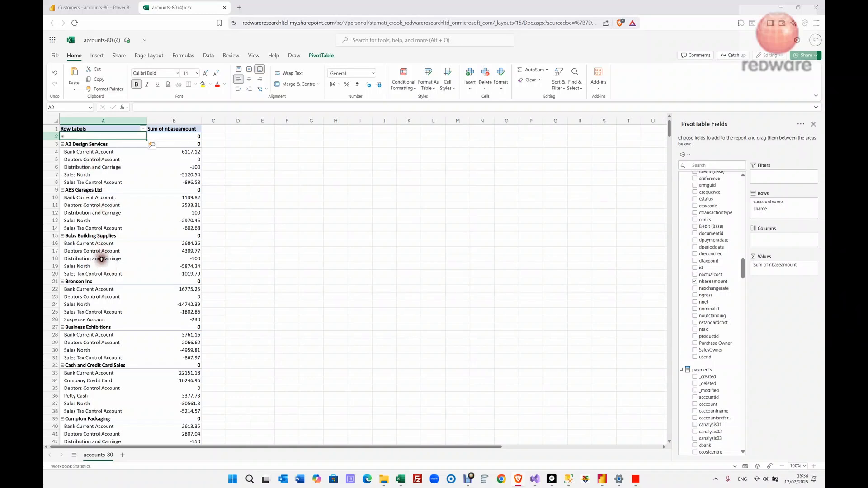
scroll(110, 256, down, 2)
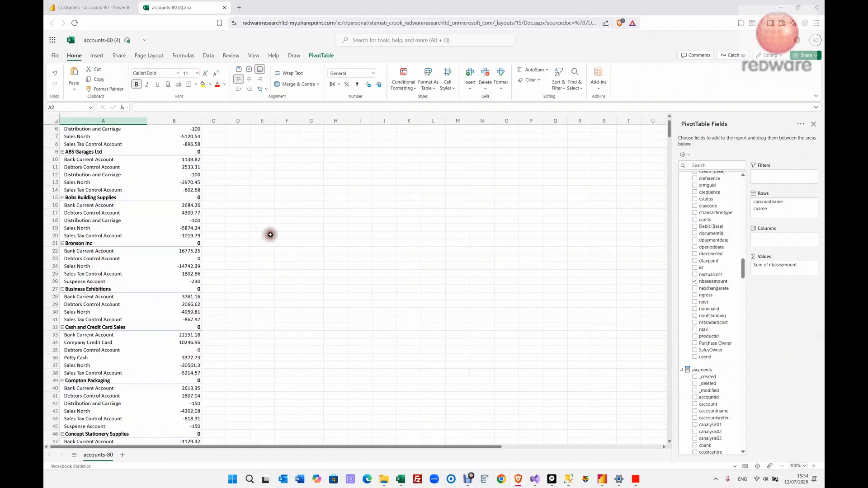
drag(336, 3, 379, 28)
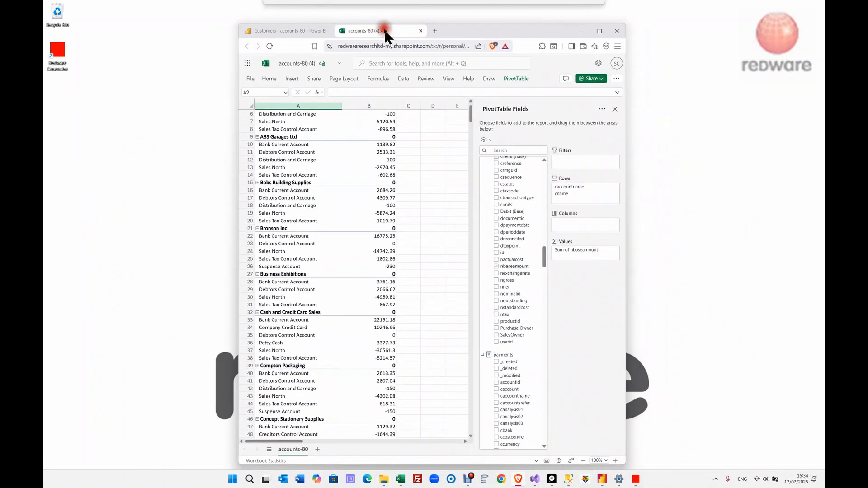
- Refresh the Power BI Customers report to a 94,086.84 total, clear the clegalentity filter, and select customer A1D001 in Redware Connector
click(602, 478)
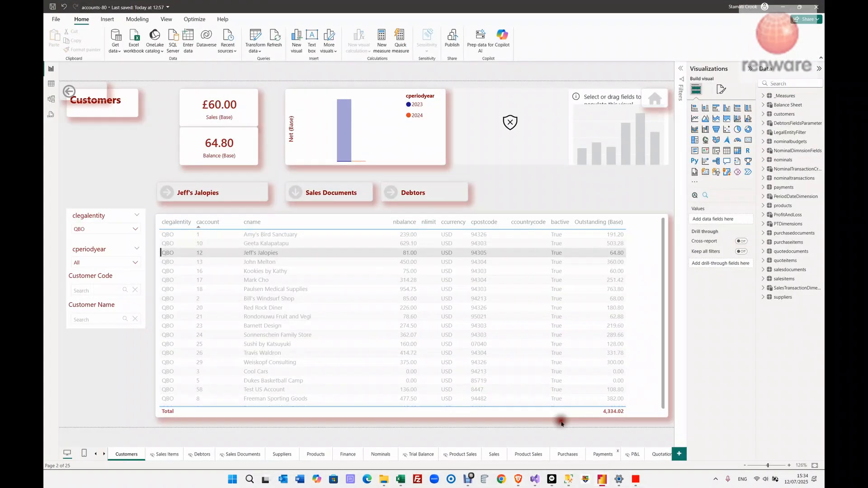
click(275, 40)
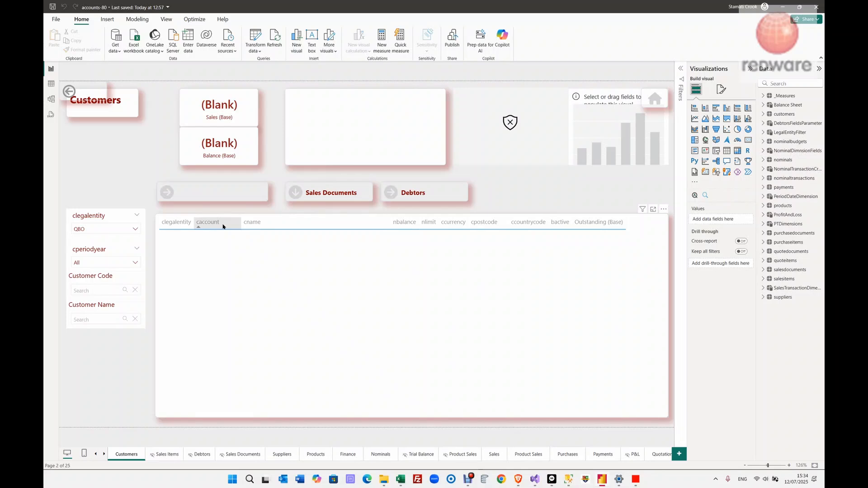
click(126, 219)
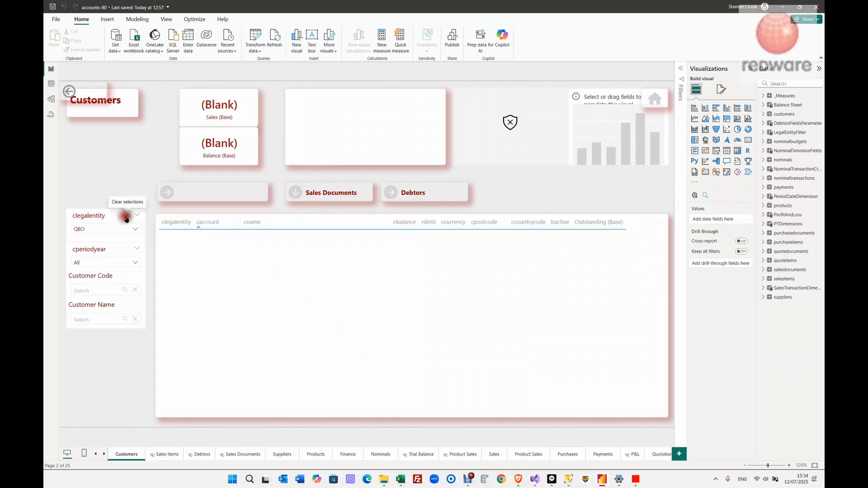
click(238, 238)
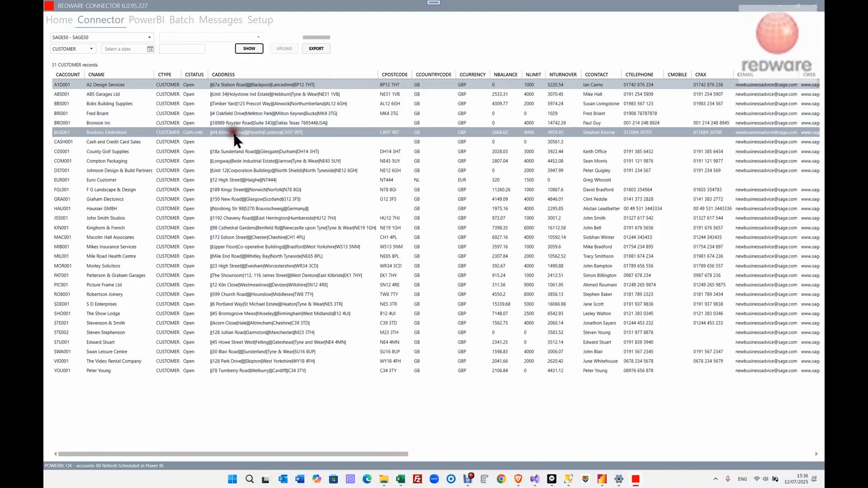
- Select Bobs Building Supplies, then show the SQL connection string under Setup > Sage Query > SQL
click(249, 104)
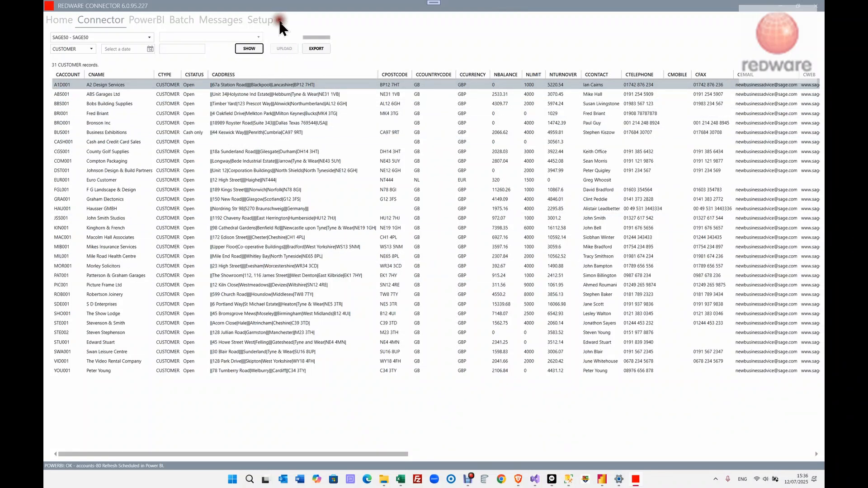
click(267, 21)
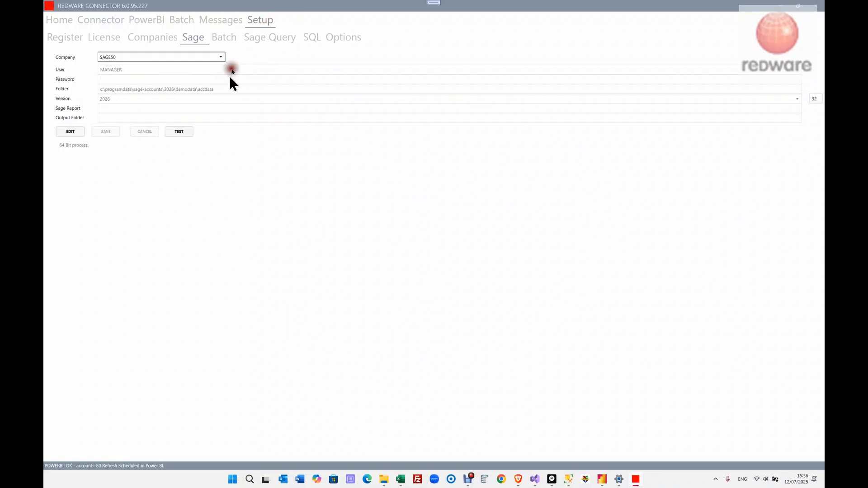
click(281, 38)
click(309, 38)
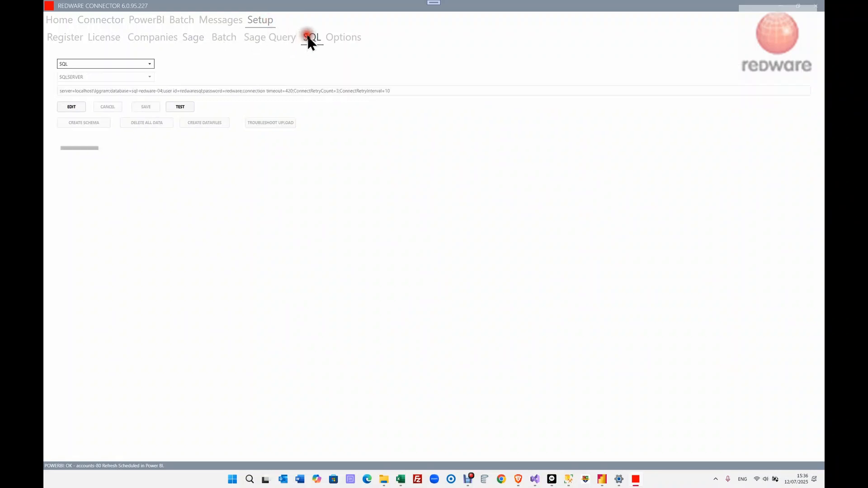
click(206, 90)
- Open the connector output folder of datafiles, then view the 31-row customer query in SSMS
click(384, 480)
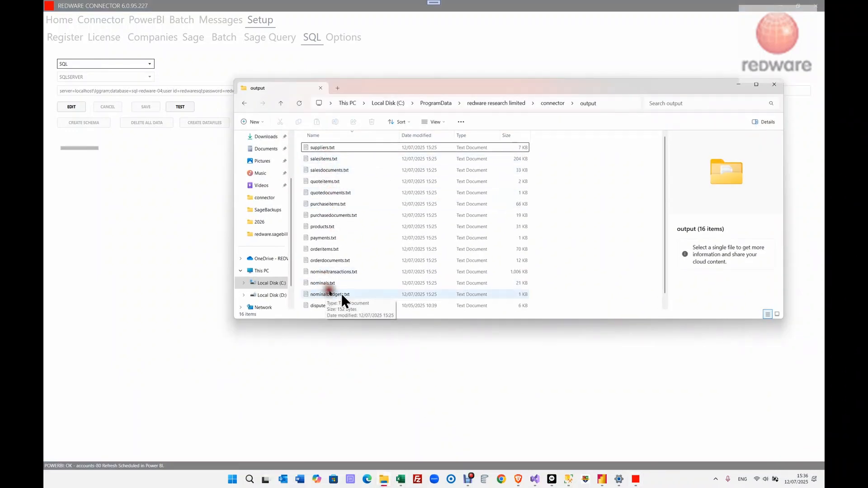
click(570, 482)
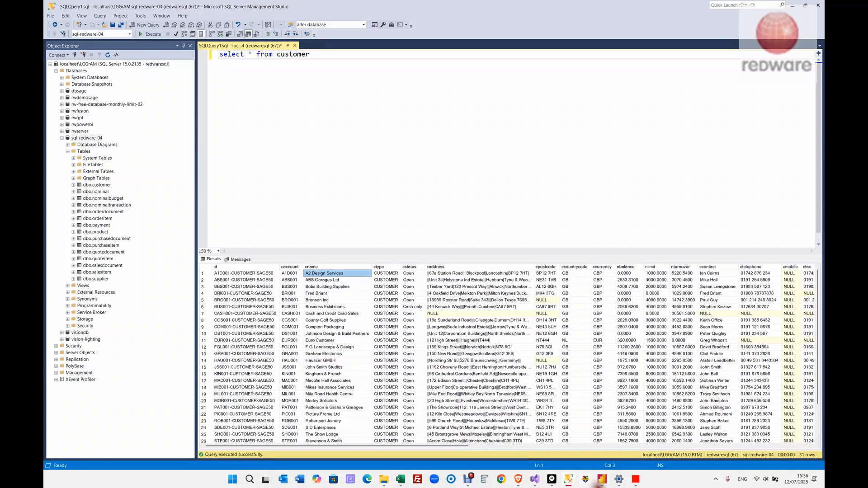
mouse_move(607, 485)
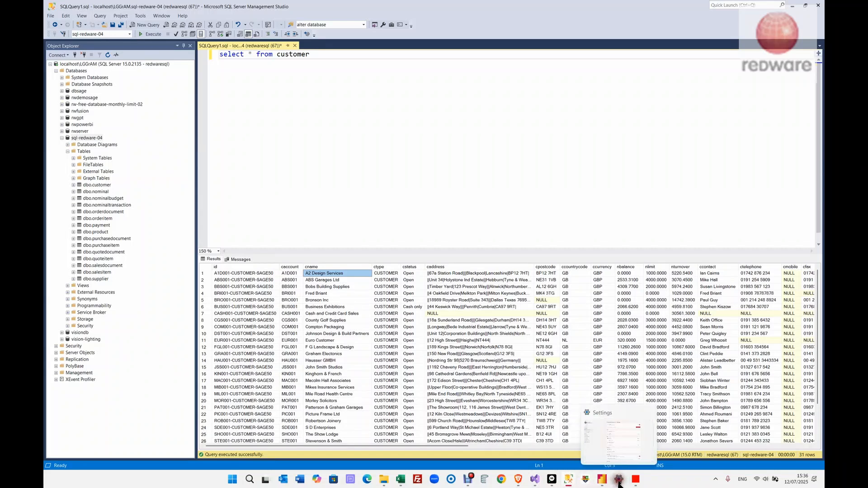
mouse_move(509, 480)
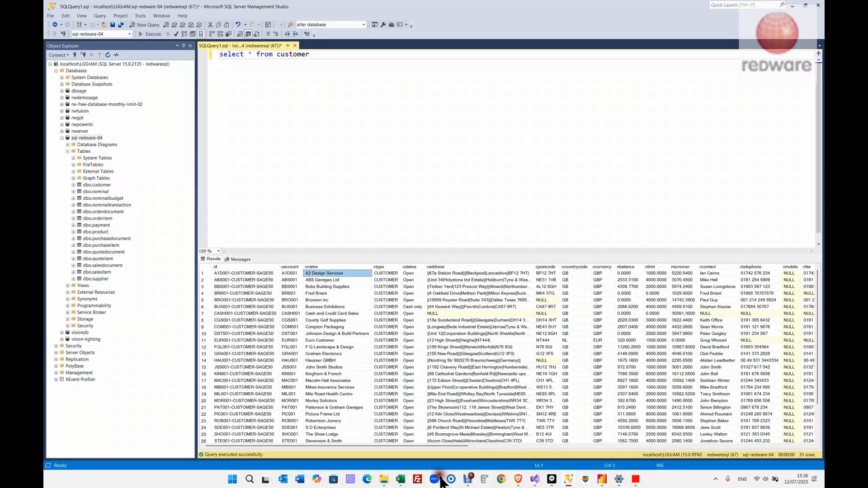
- Compare the accounts-80 Excel PivotTable against the Power BI Customers report in the browser
click(502, 482)
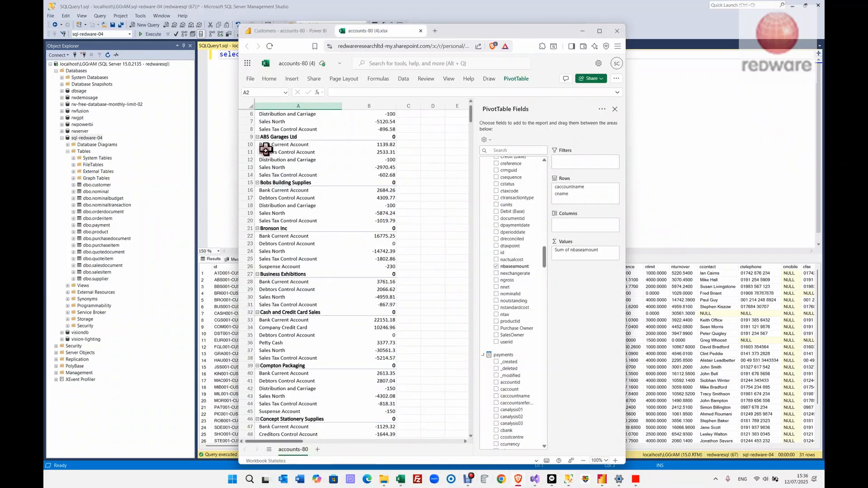
click(285, 32)
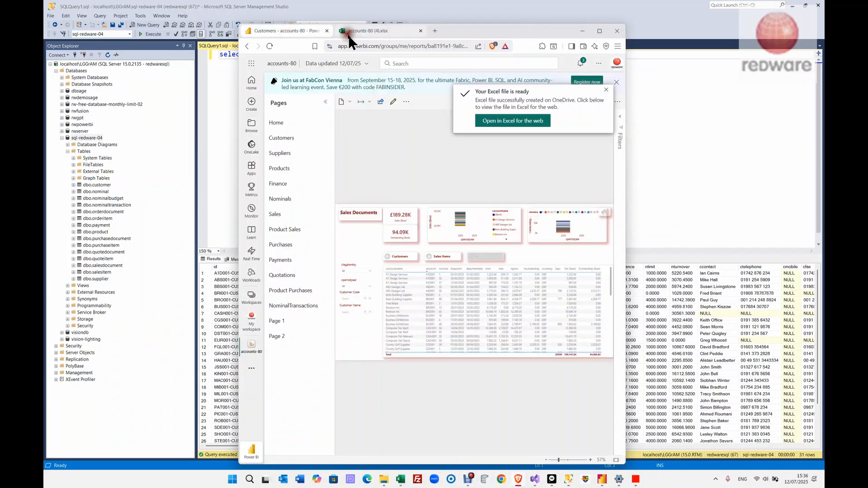
click(356, 29)
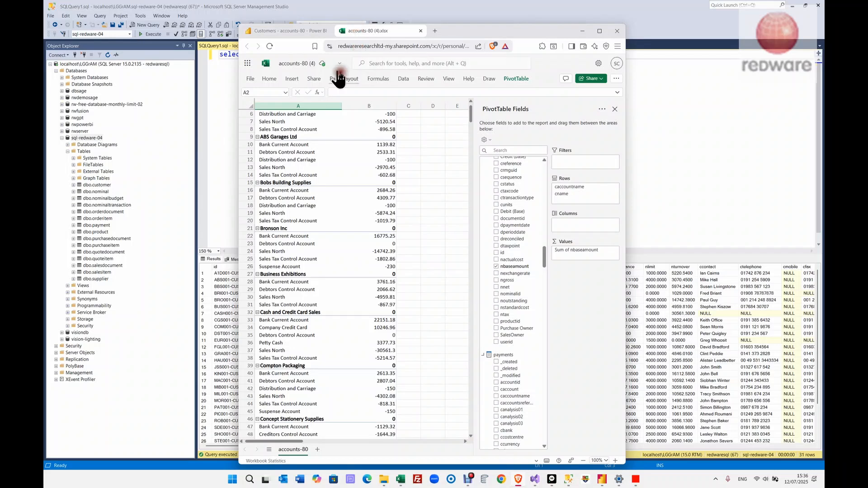
click(287, 32)
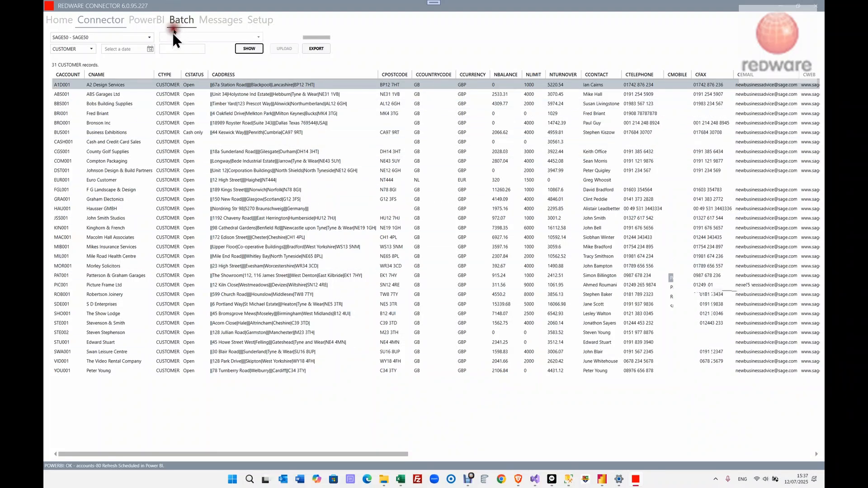
- List the POWERBI batch job SAGE50 to SQL (sequence 080-001) and restore the window
click(146, 20)
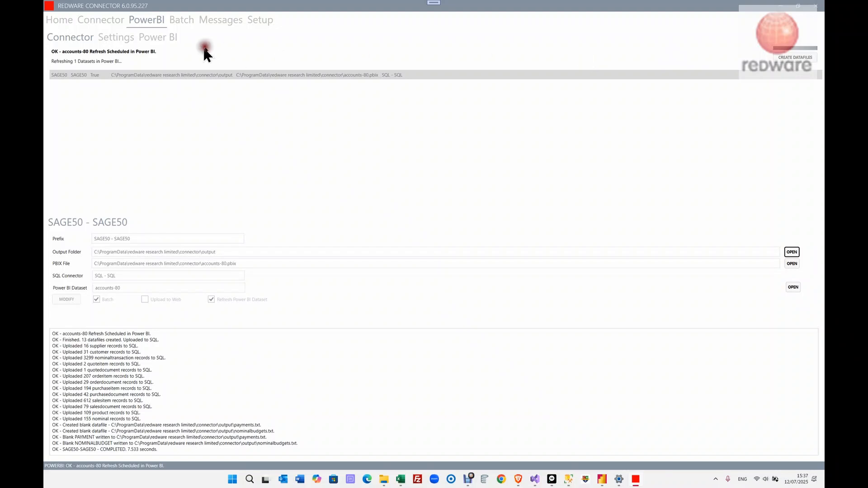
click(184, 21)
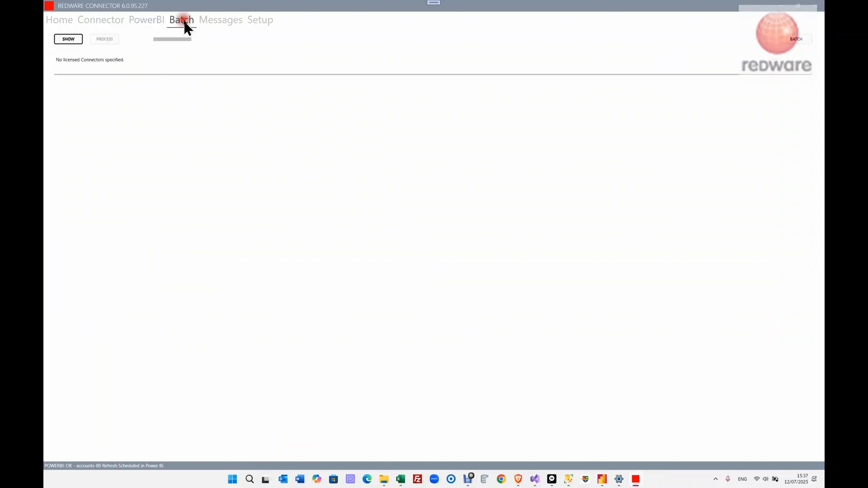
click(67, 40)
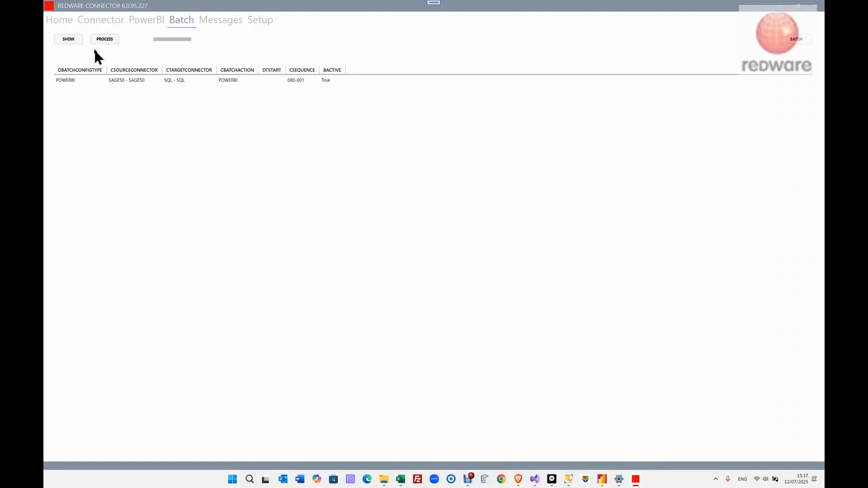
click(213, 14)
drag(280, 7, 286, 219)
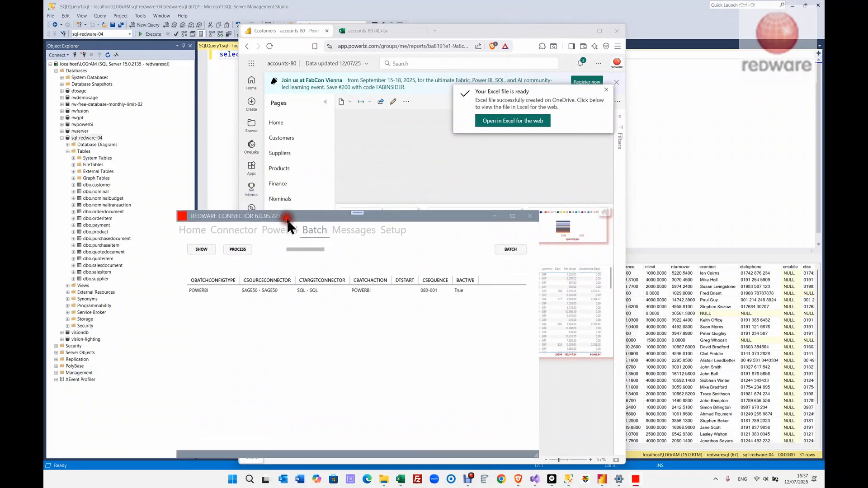